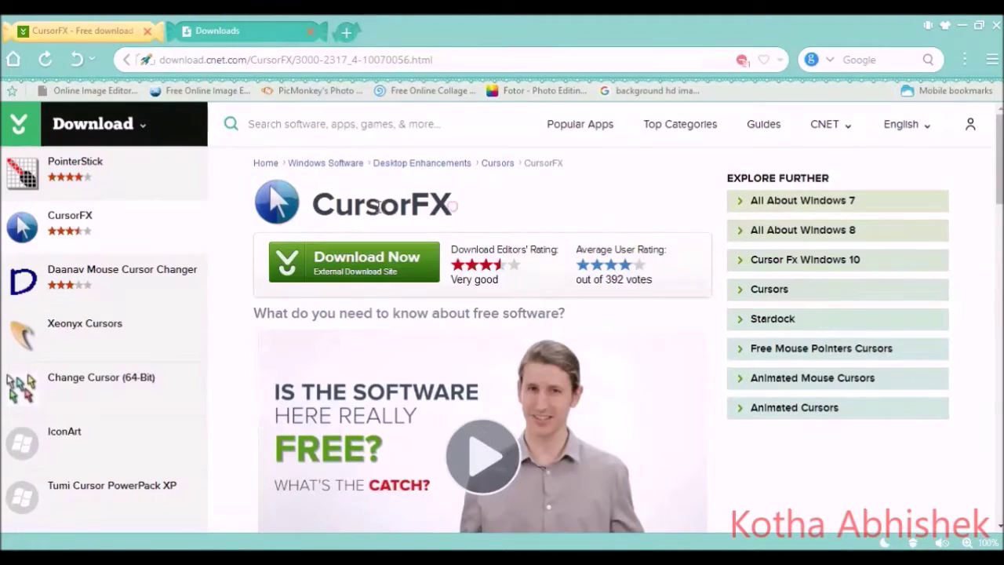
# - Bring up the CursorFX installer download prompt from its CNET page and dismiss it, closing the download page
pyautogui.moveTo(454, 206); pyautogui.dragTo(316, 206)
pyautogui.click(504, 201)
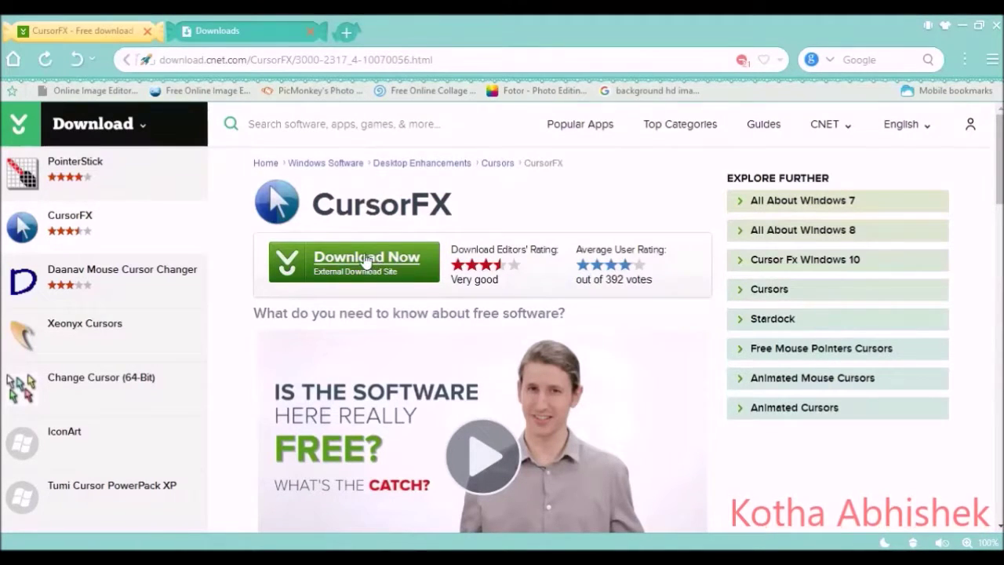
pyautogui.click(399, 259)
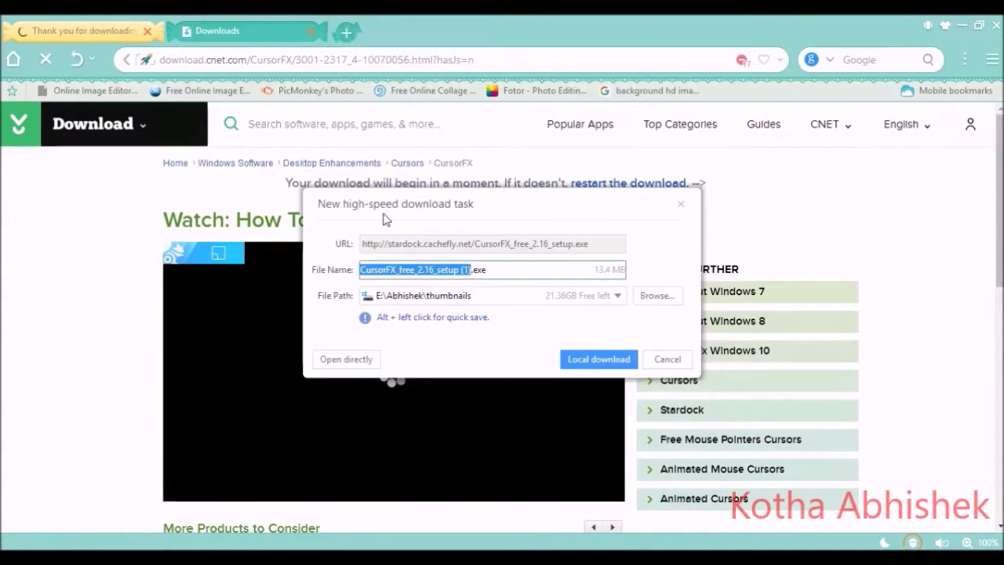
pyautogui.click(679, 207)
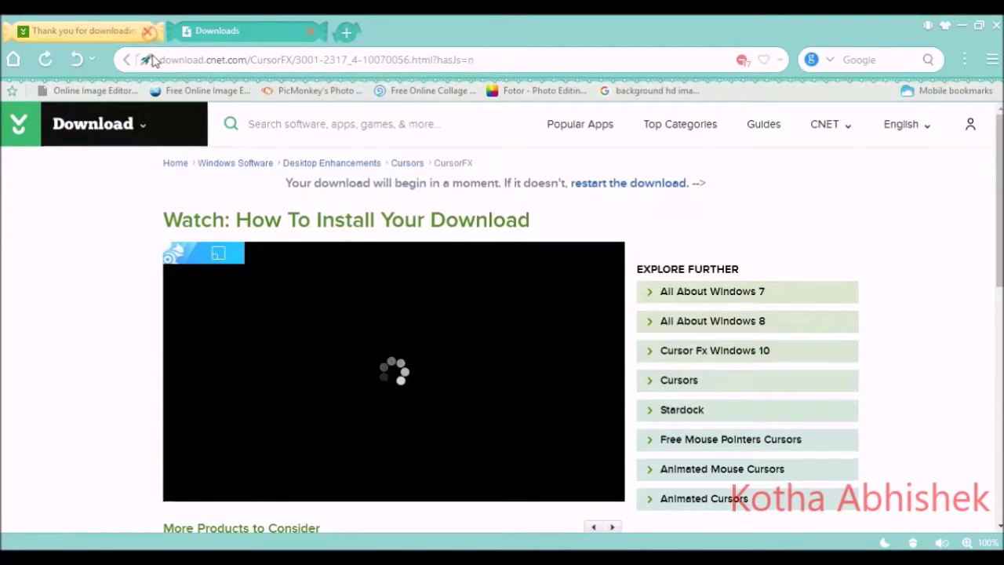
pyautogui.hotkey('ctrl', 'w')
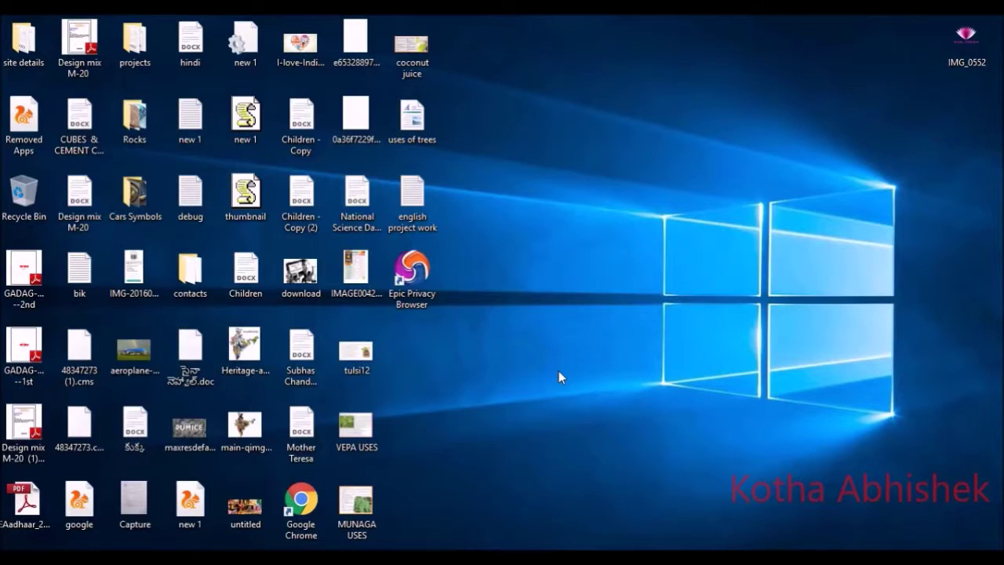
# - Open the installed CursorFX application from the recently added programs
pyautogui.press('super')
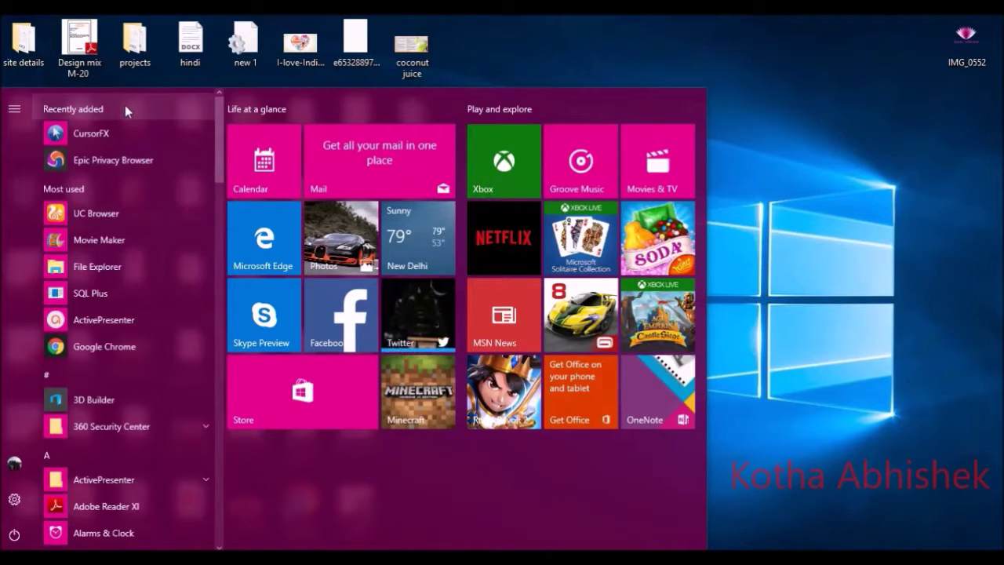
pyautogui.click(130, 140)
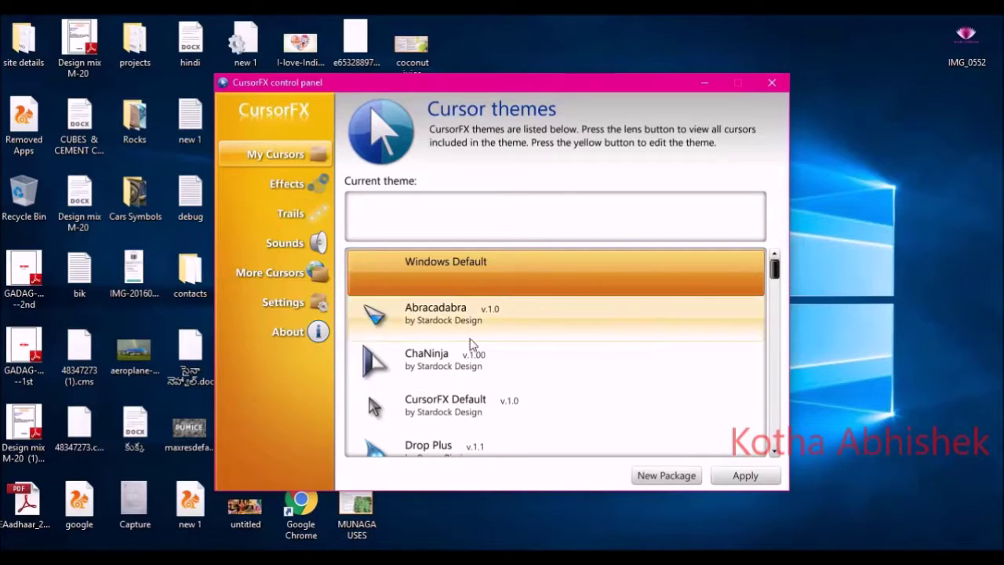
# - Browse the cursor themes, apply the Drop Plus theme and minimize the CursorFX control panel
pyautogui.scroll(-1, 447, 329)
pyautogui.scroll(-2, 437, 365)
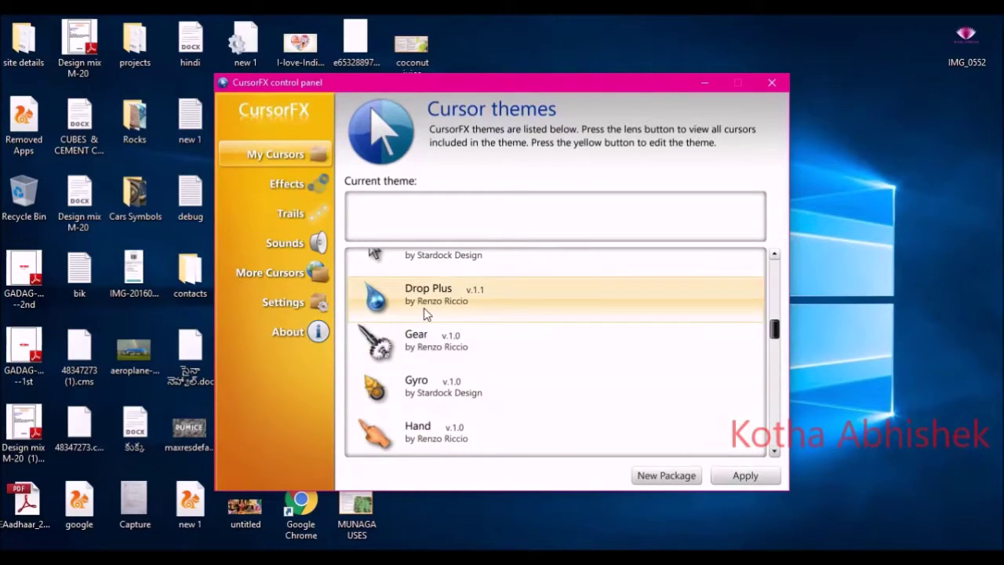
pyautogui.scroll(-1, 460, 362)
pyautogui.scroll(-3, 461, 340)
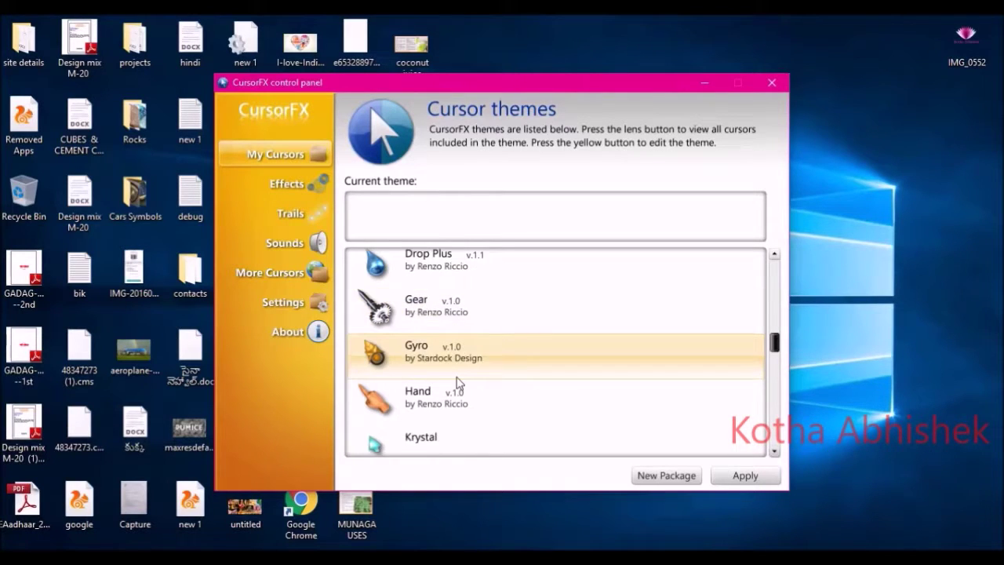
pyautogui.scroll(-3, 531, 410)
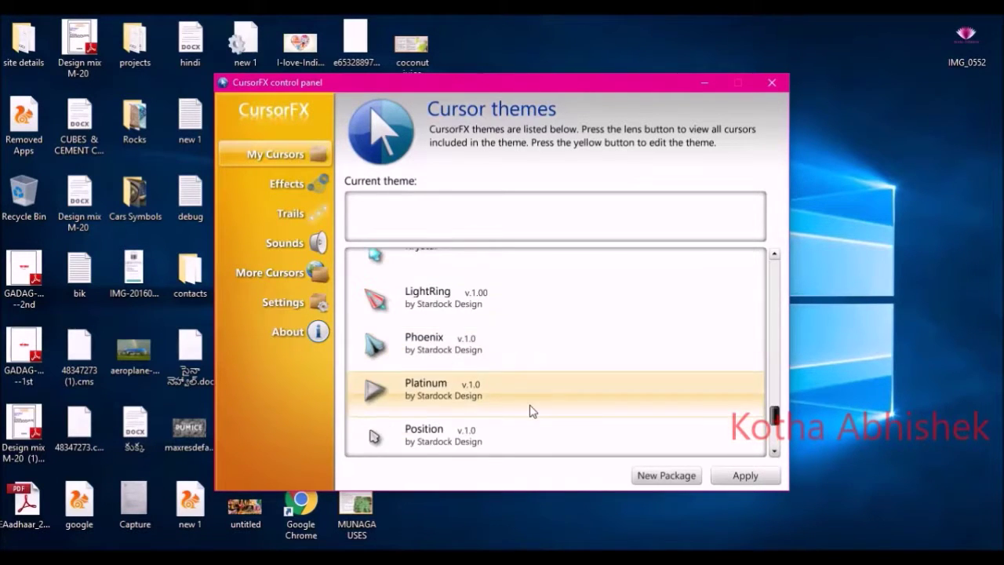
pyautogui.scroll(5, 533, 425)
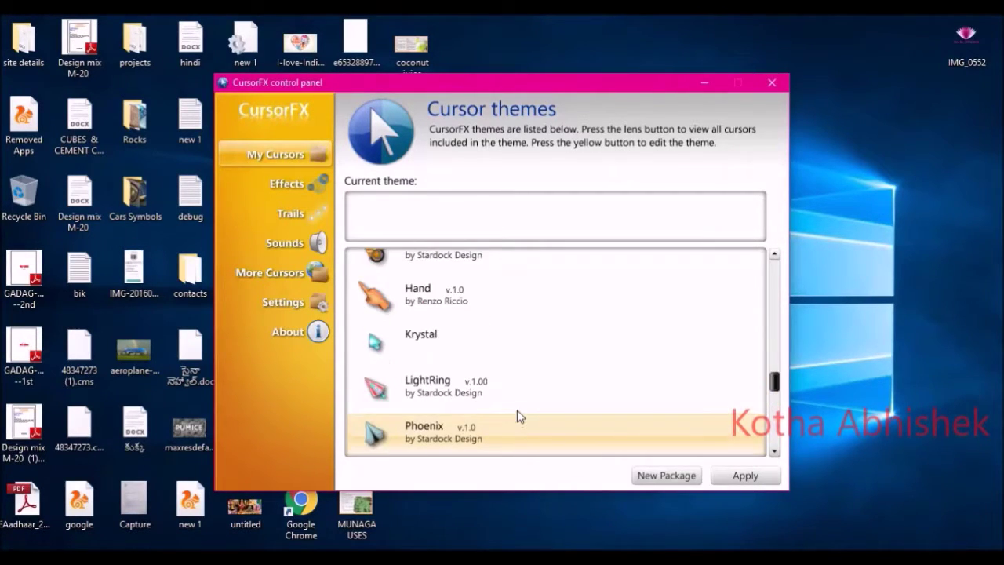
pyautogui.scroll(1, 471, 330)
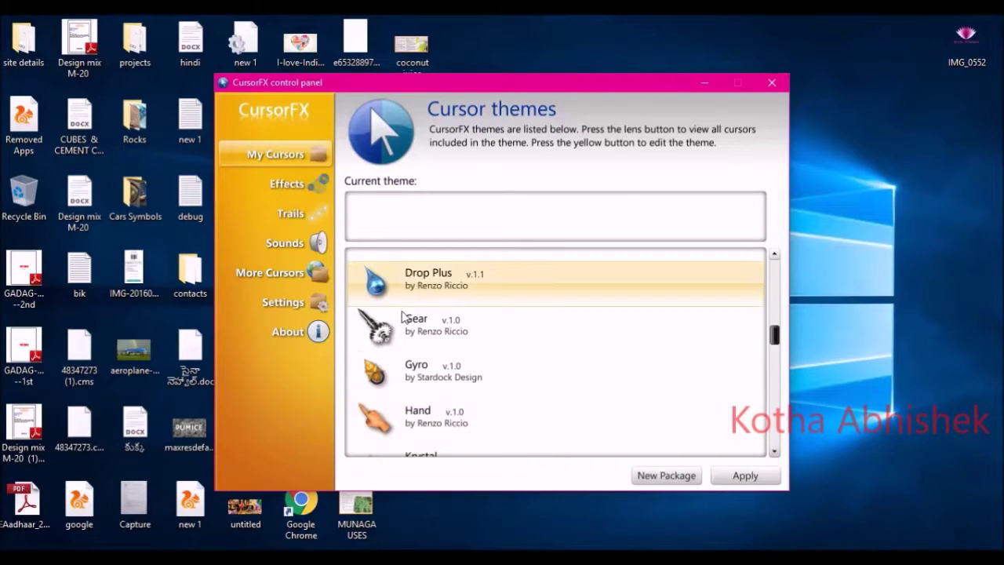
pyautogui.click(451, 273)
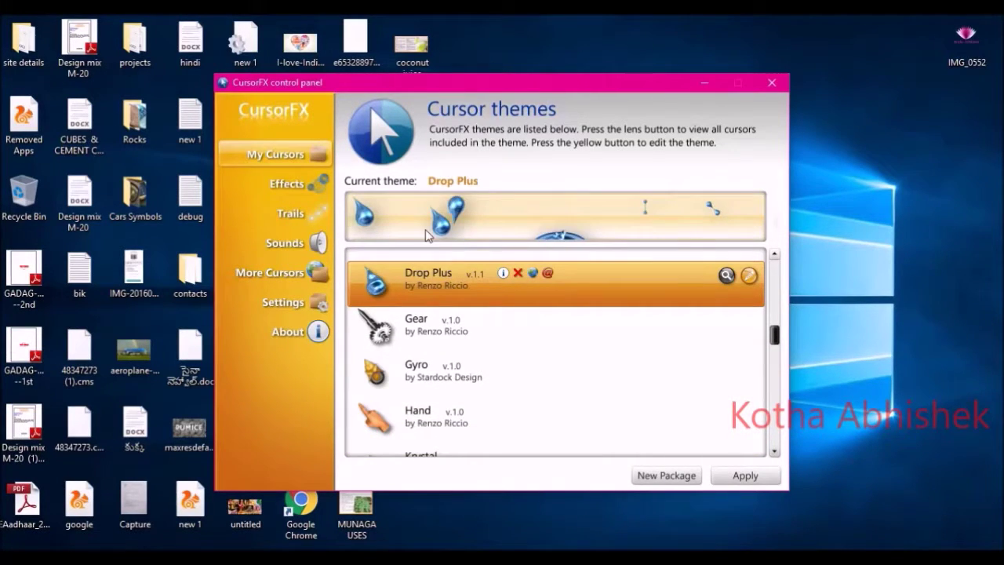
pyautogui.click(745, 476)
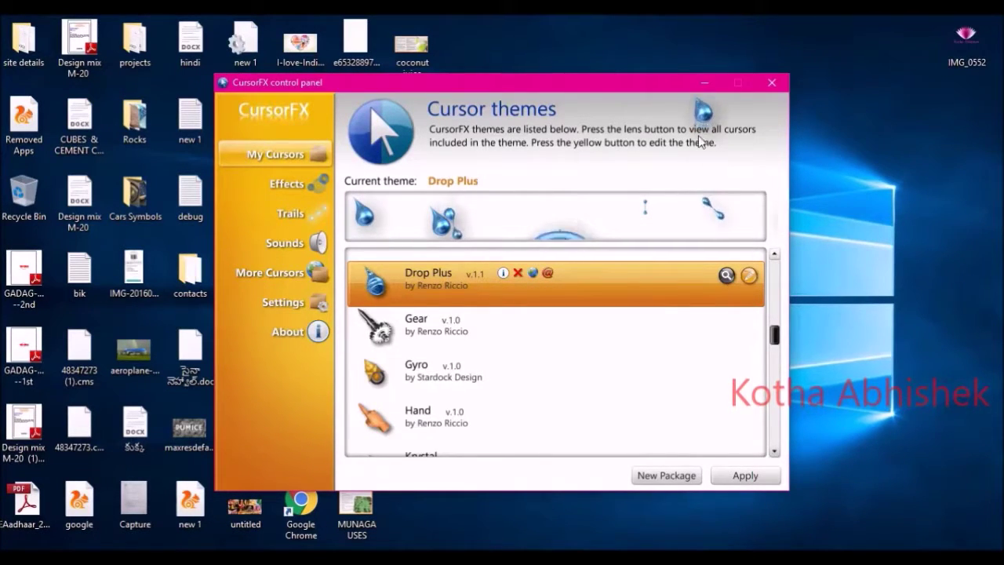
pyautogui.click(703, 83)
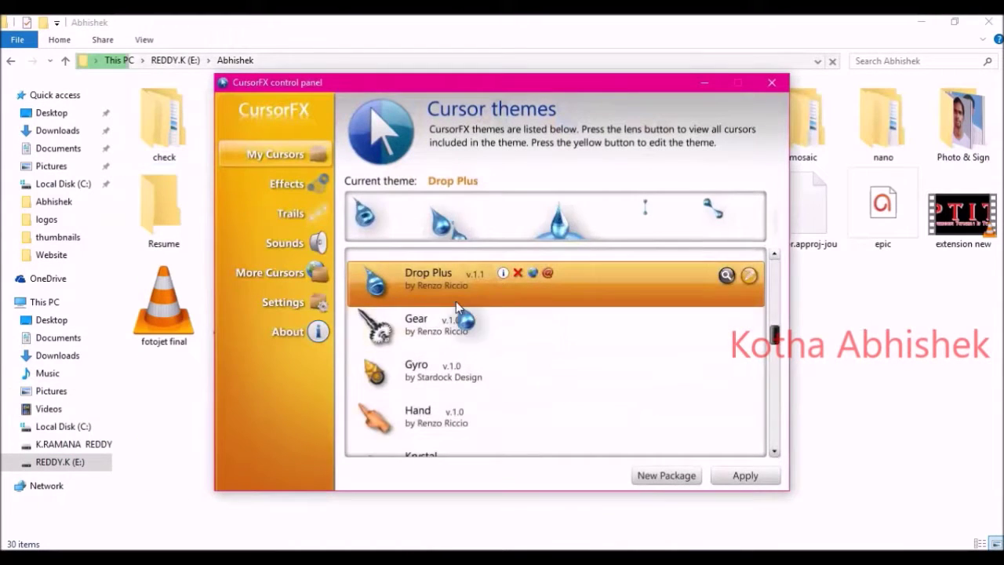
# - Apply the Gear cursor theme and try it out by opening the Softwares folder and its Java subfolder
pyautogui.click(433, 330)
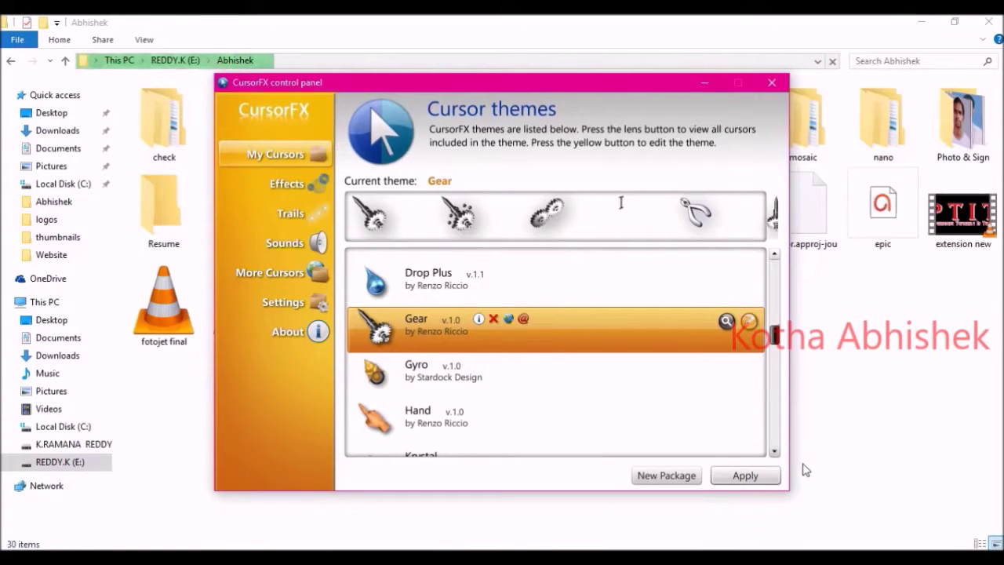
pyautogui.click(708, 82)
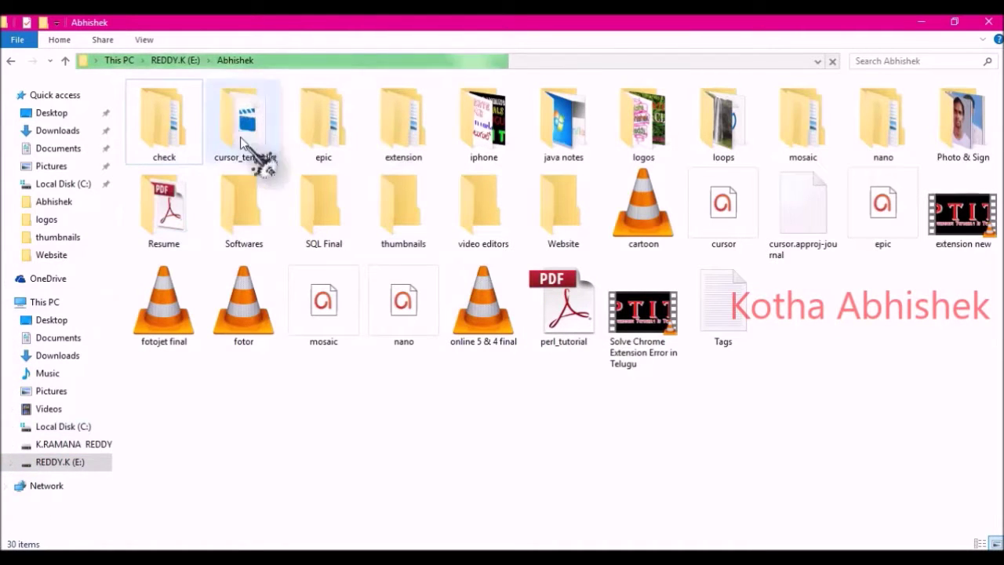
pyautogui.doubleClick(237, 226)
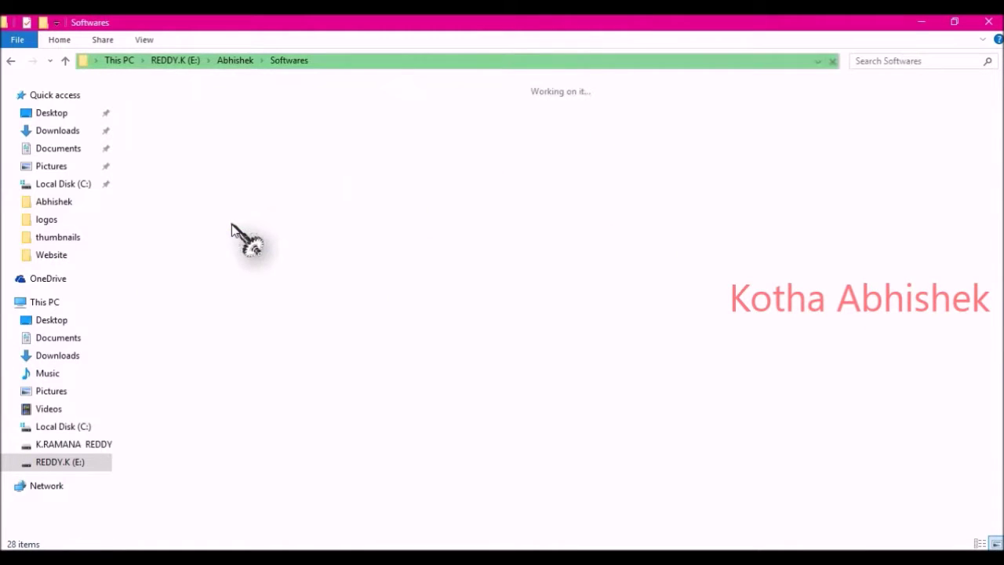
pyautogui.doubleClick(300, 124)
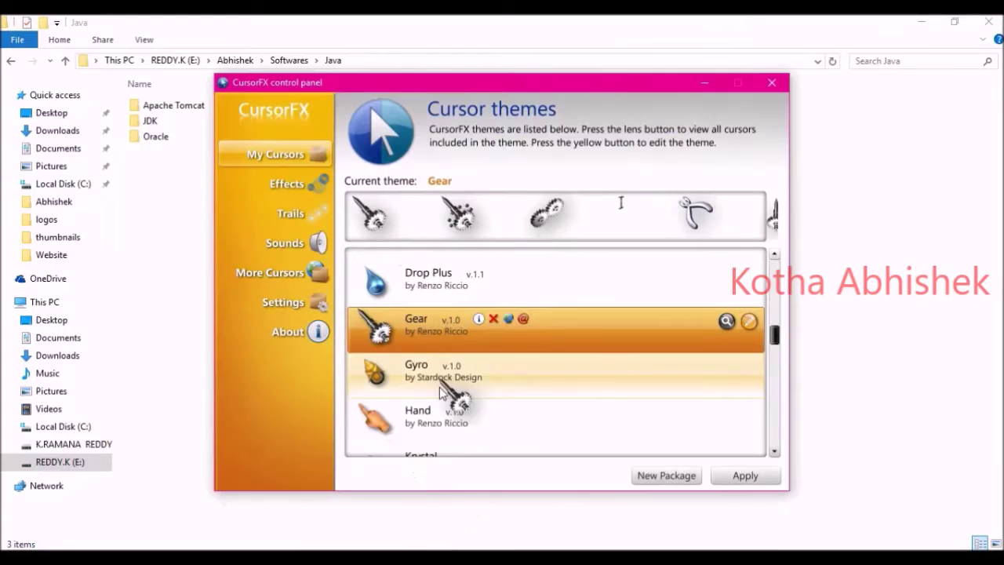
# - Apply the Hand cursor theme and minimize the CursorFX control panel
pyautogui.moveTo(775, 336); pyautogui.dragTo(773, 274)
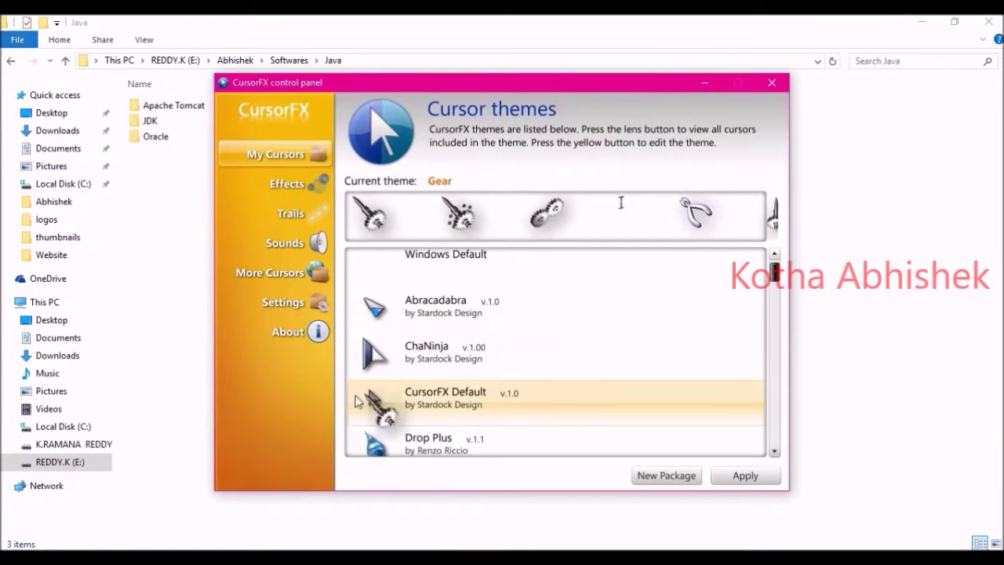
pyautogui.scroll(-2, 423, 404)
pyautogui.scroll(-3, 481, 373)
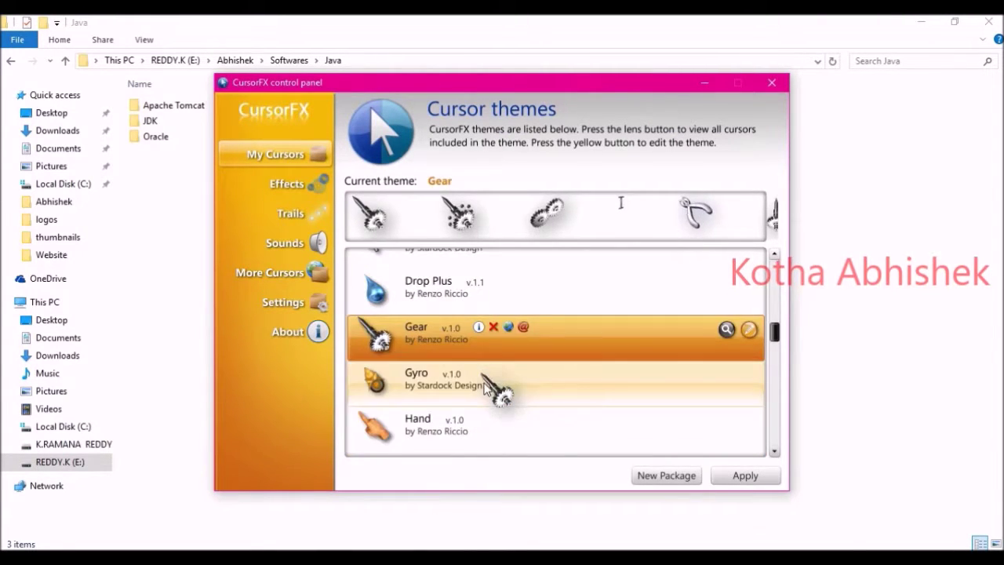
pyautogui.click(456, 419)
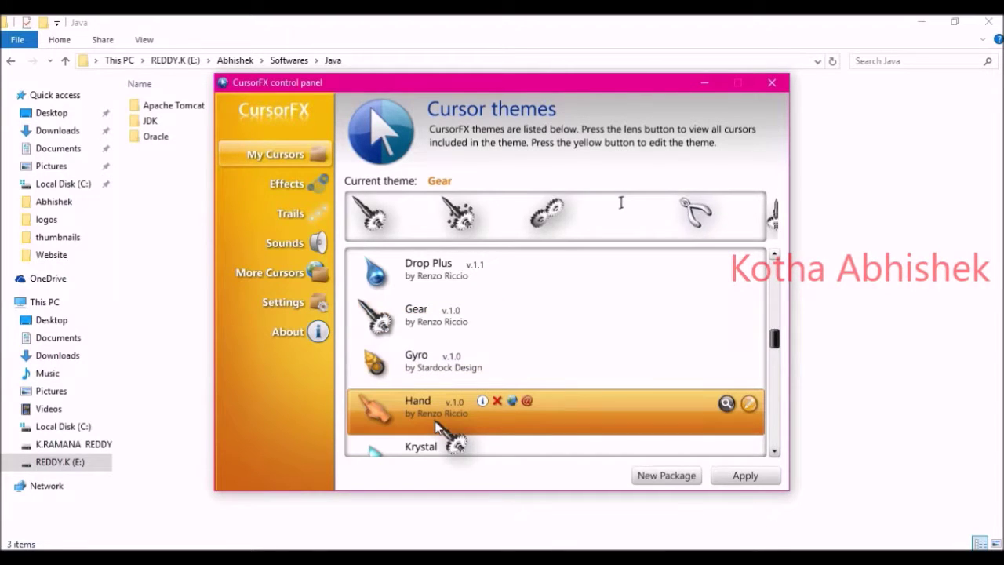
pyautogui.click(741, 476)
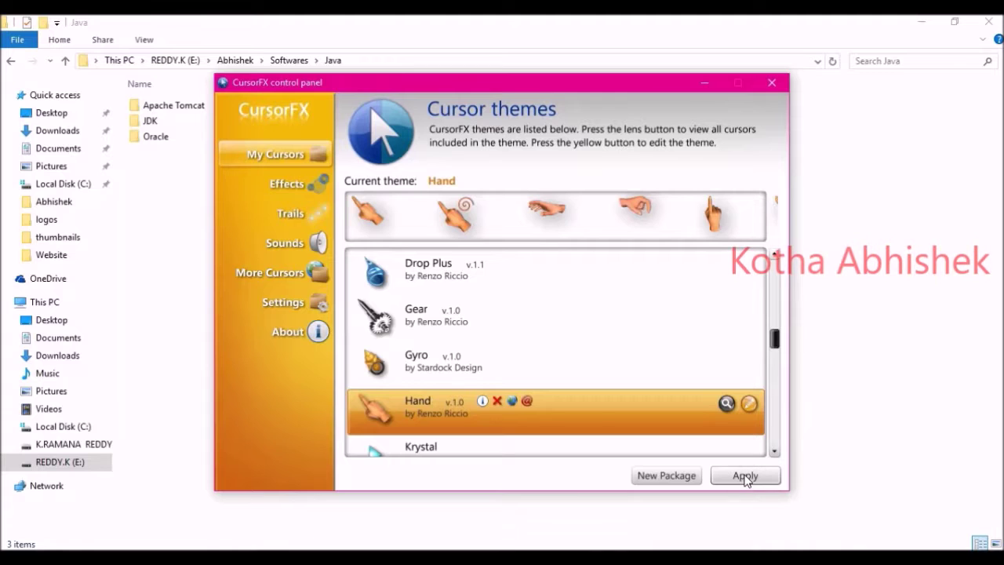
pyautogui.click(705, 85)
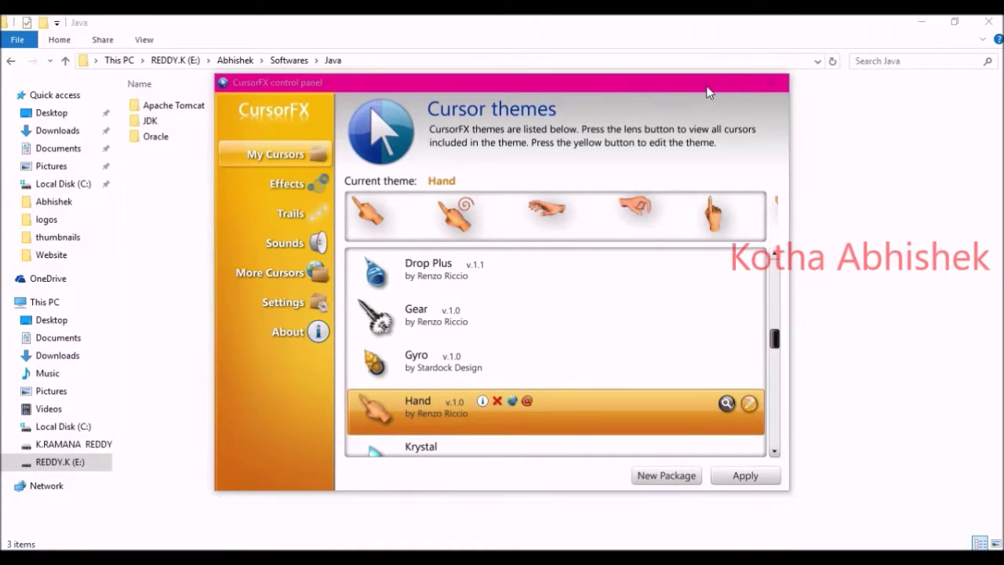
# - Try out the Hand cursor by opening the Apache Tomcat folder and going back up to the Softwares folder
pyautogui.doubleClick(196, 106)
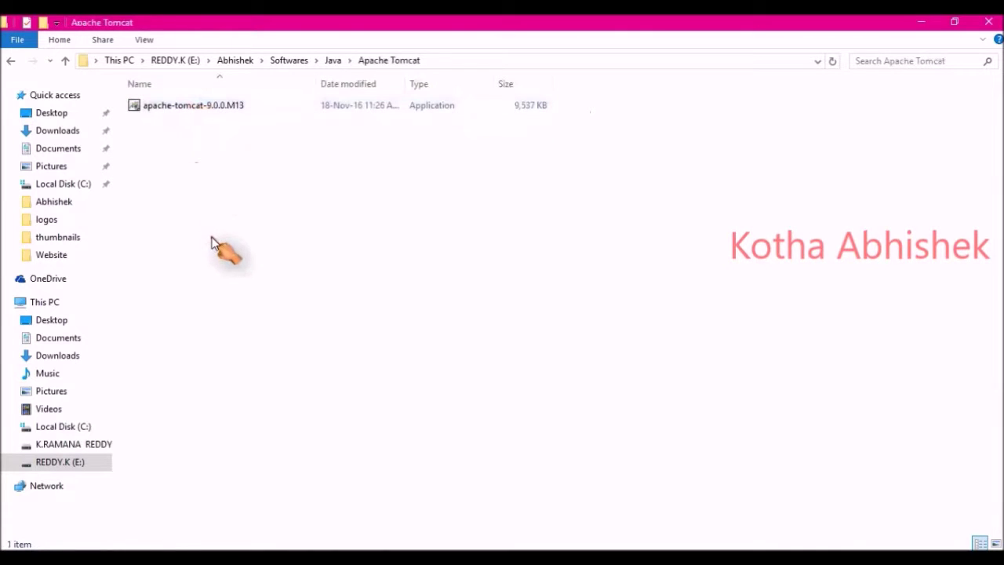
pyautogui.press('BackSpace')
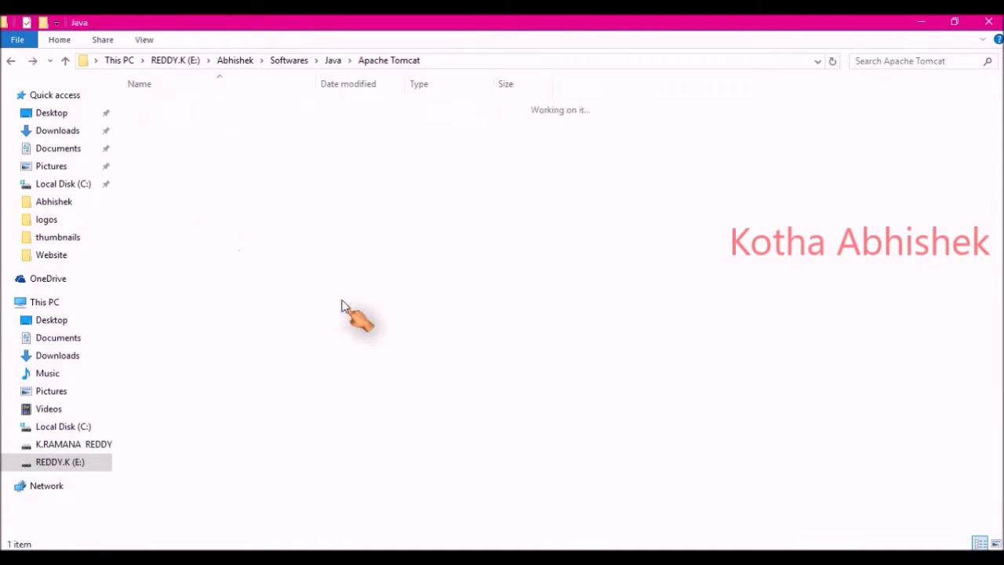
pyautogui.press('BackSpace')
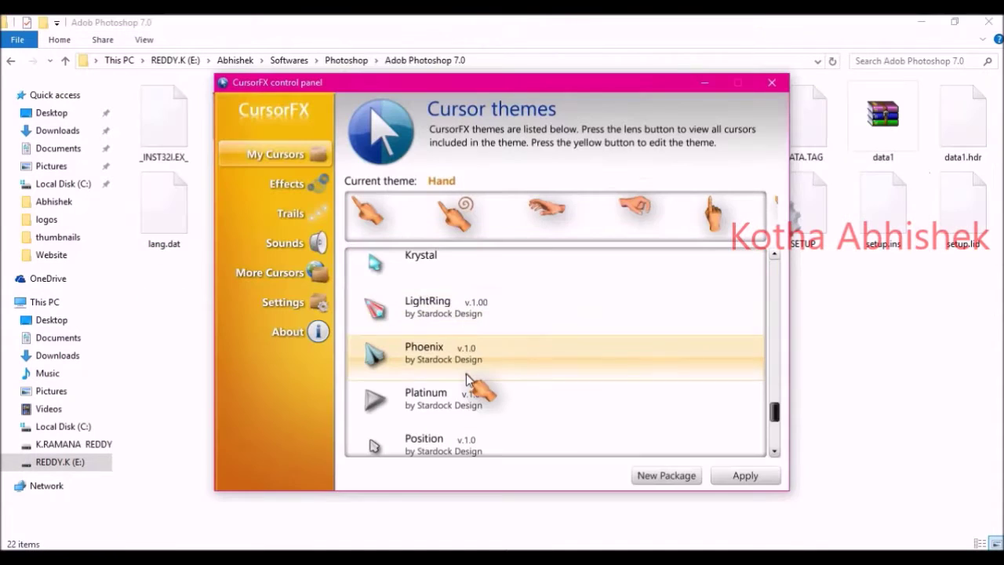
# - Preview the blue click effects and apply the Blue explosion effect for the Left button down event
pyautogui.scroll(-1, 471, 380)
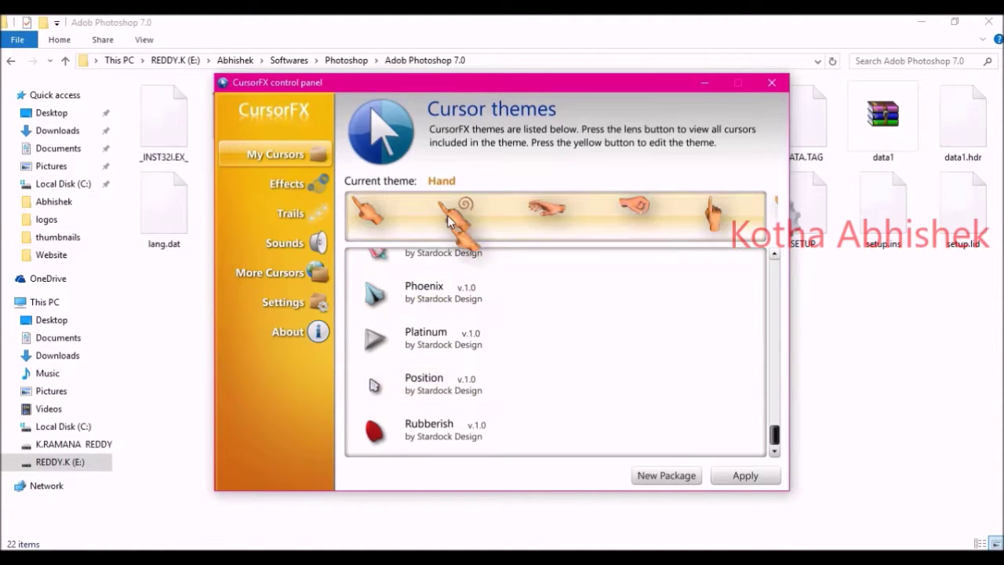
pyautogui.click(276, 186)
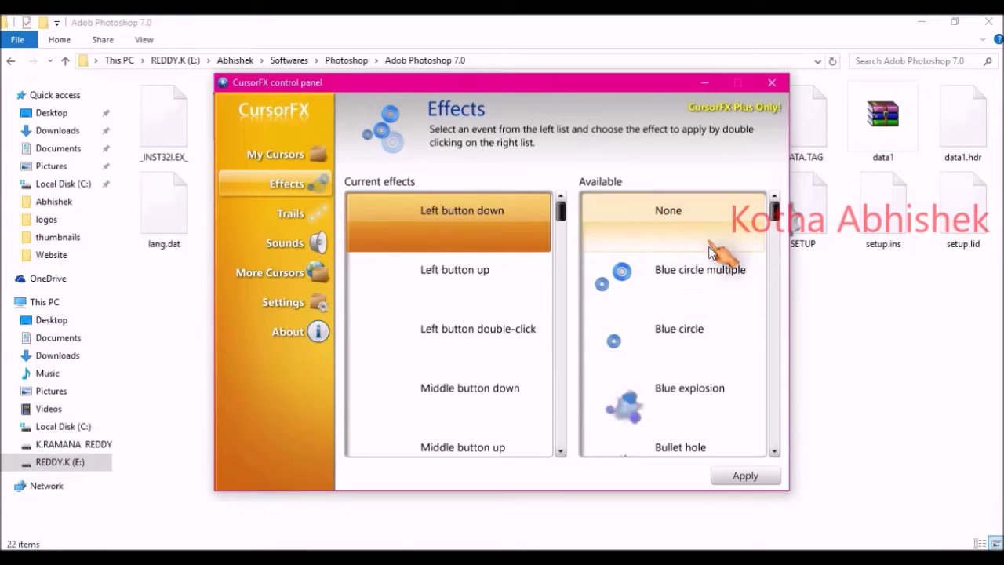
pyautogui.click(708, 276)
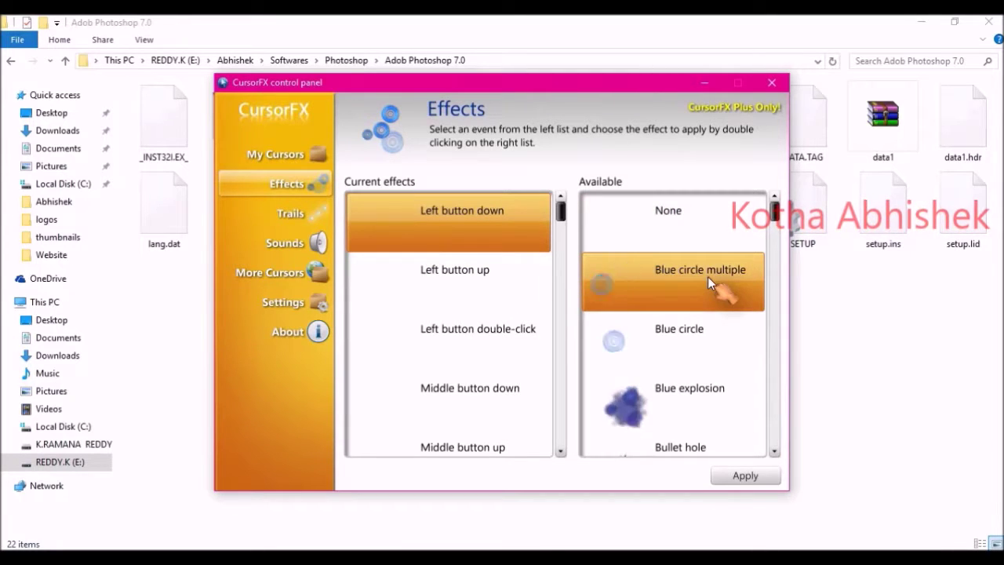
pyautogui.click(712, 355)
pyautogui.click(712, 395)
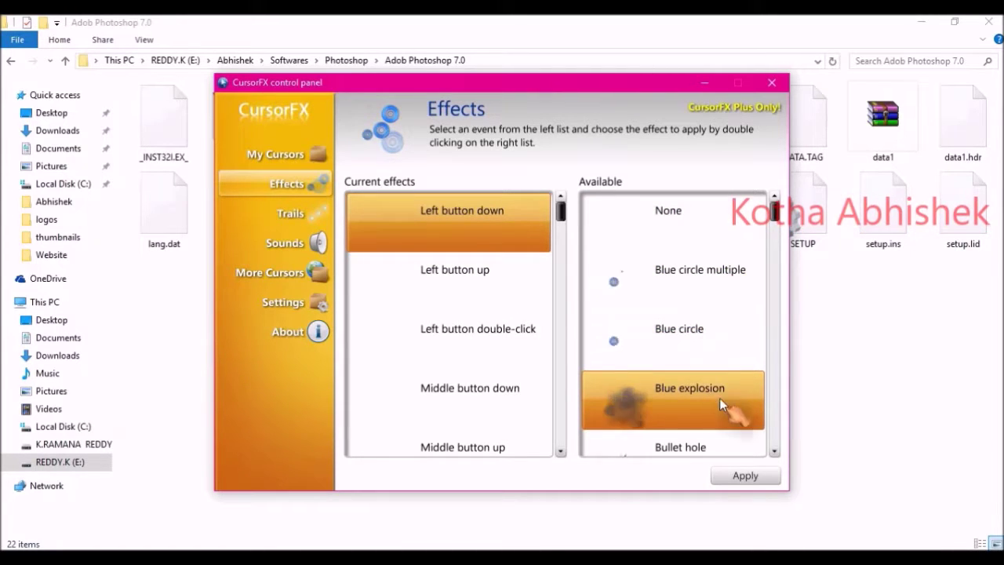
pyautogui.click(739, 477)
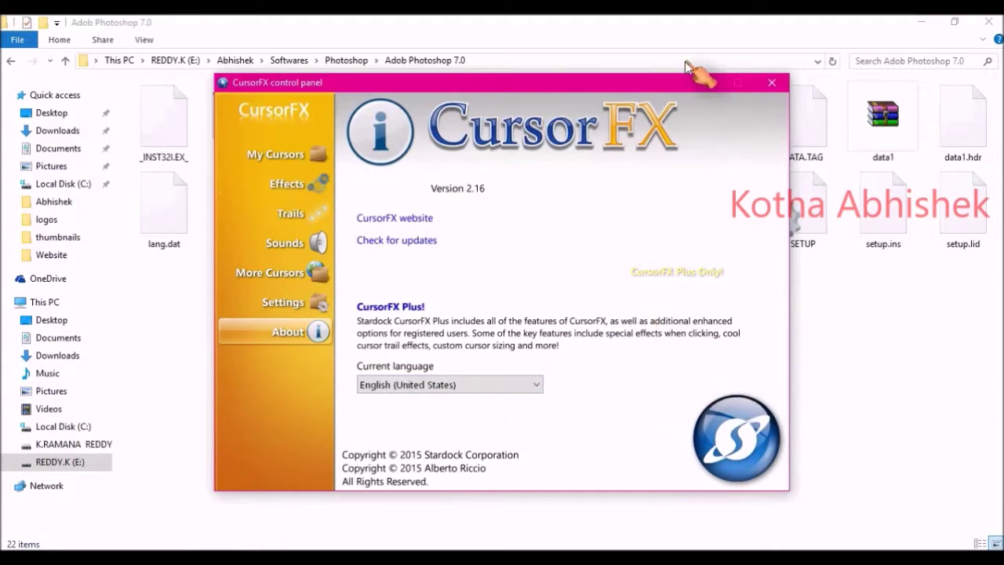
# - Minimize the CursorFX control panel and open the Java folder inside Softwares to test the cursor
pyautogui.click(706, 83)
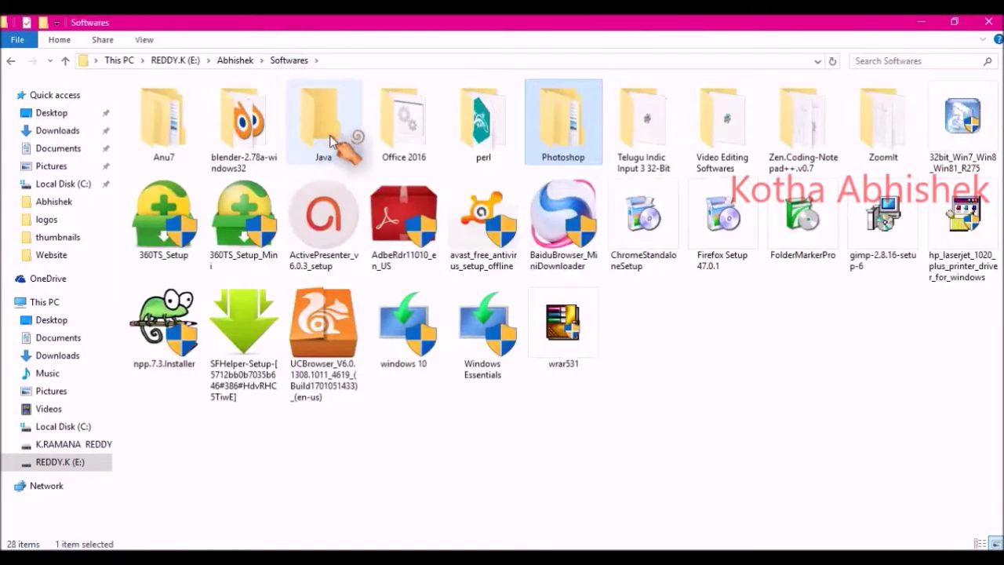
pyautogui.click(331, 141)
pyautogui.doubleClick(330, 140)
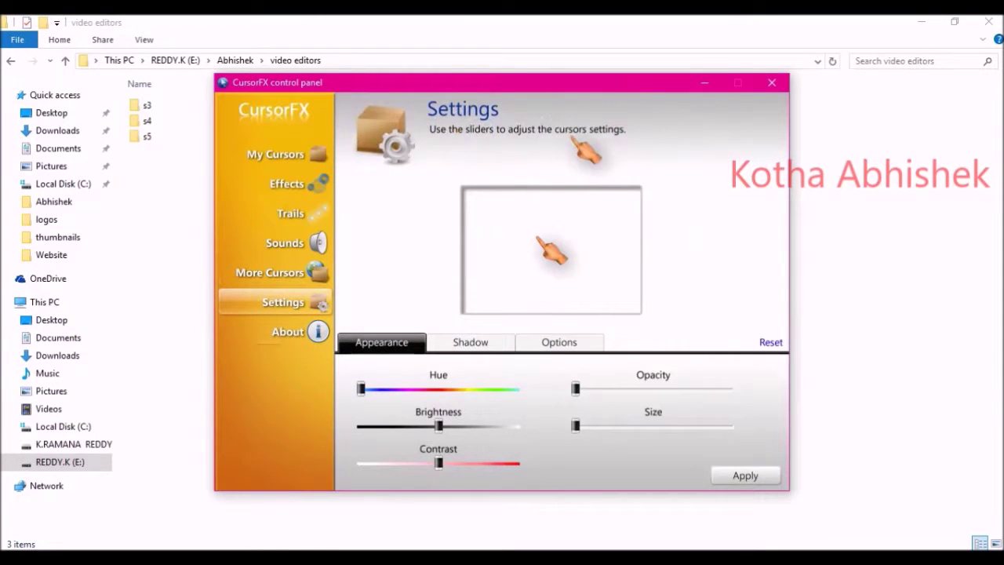
# - Raise the Darkness of the cursor's shadow to its maximum in the CursorFX settings
pyautogui.click(470, 342)
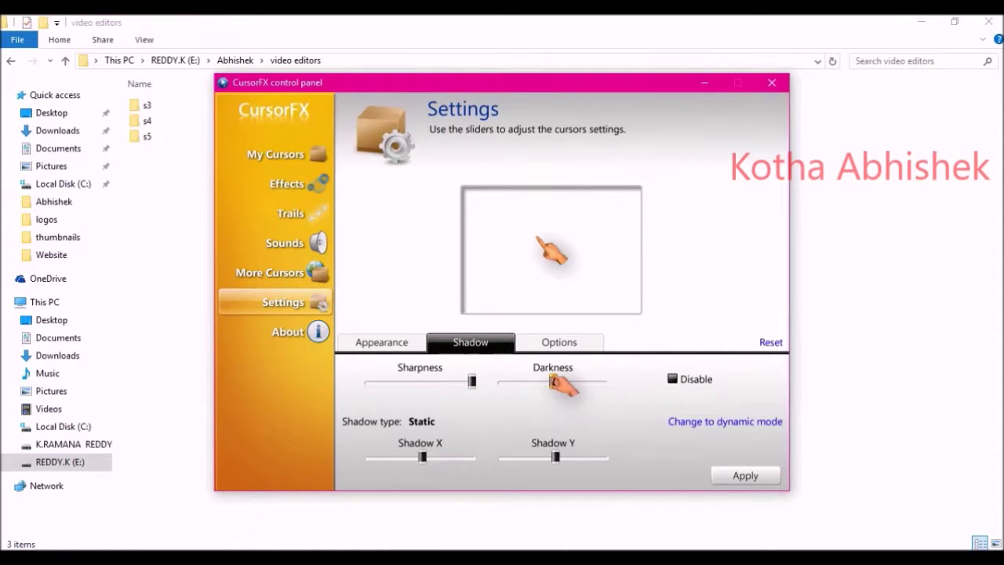
pyautogui.moveTo(553, 382); pyautogui.dragTo(616, 383)
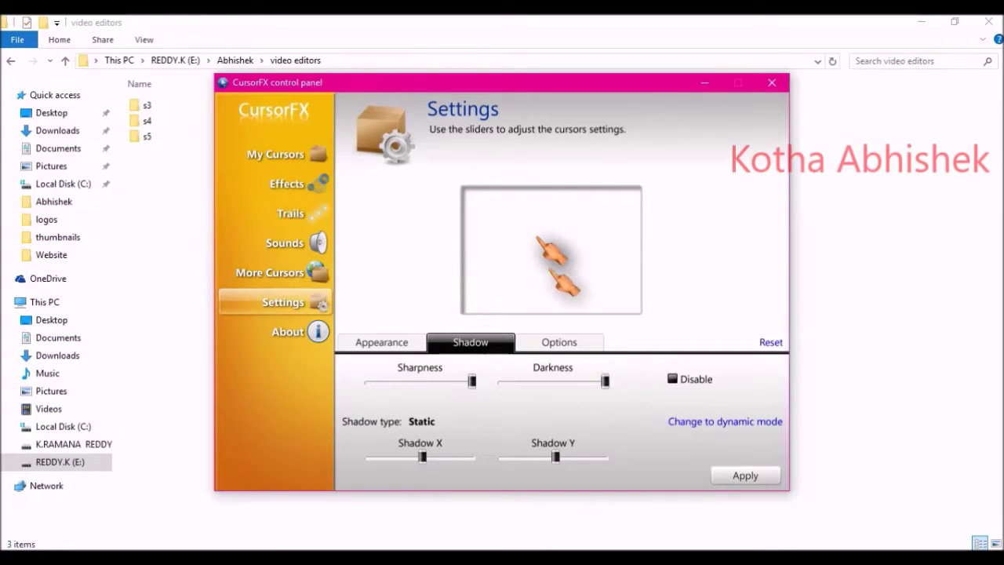
# - Keep the static shadow's Sharpness and Darkness at maximum, raise Shadow Y slightly, and return Shadow X to its original position after trying a larger offset
pyautogui.moveTo(605, 380)
pyautogui.mouseDown()
pyautogui.moveTo(520, 381)
pyautogui.moveTo(616, 384)
pyautogui.mouseUp()
pyautogui.moveTo(461, 383); pyautogui.dragTo(520, 410)
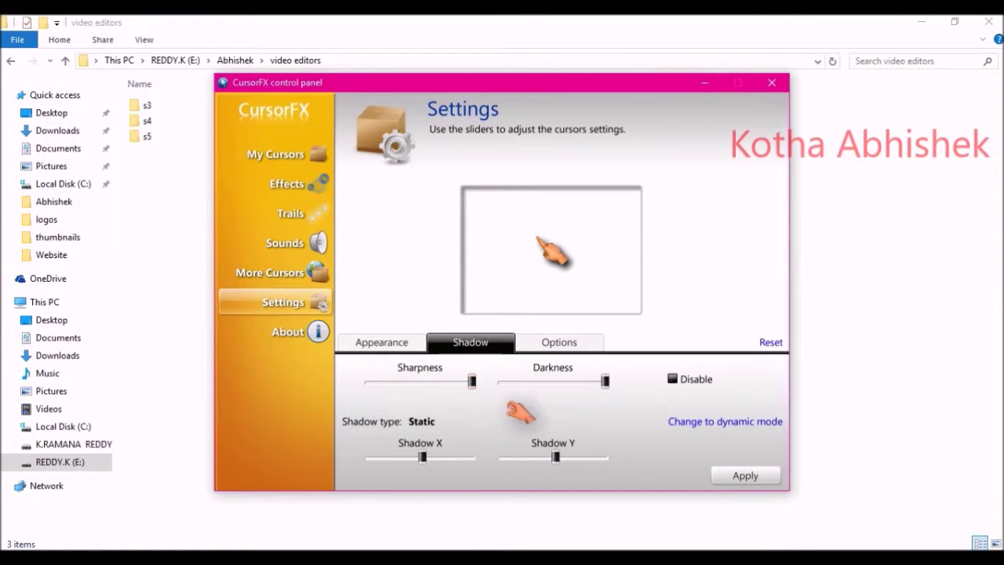
pyautogui.moveTo(416, 457)
pyautogui.mouseDown()
pyautogui.moveTo(471, 456)
pyautogui.moveTo(382, 458)
pyautogui.moveTo(431, 457)
pyautogui.mouseUp()
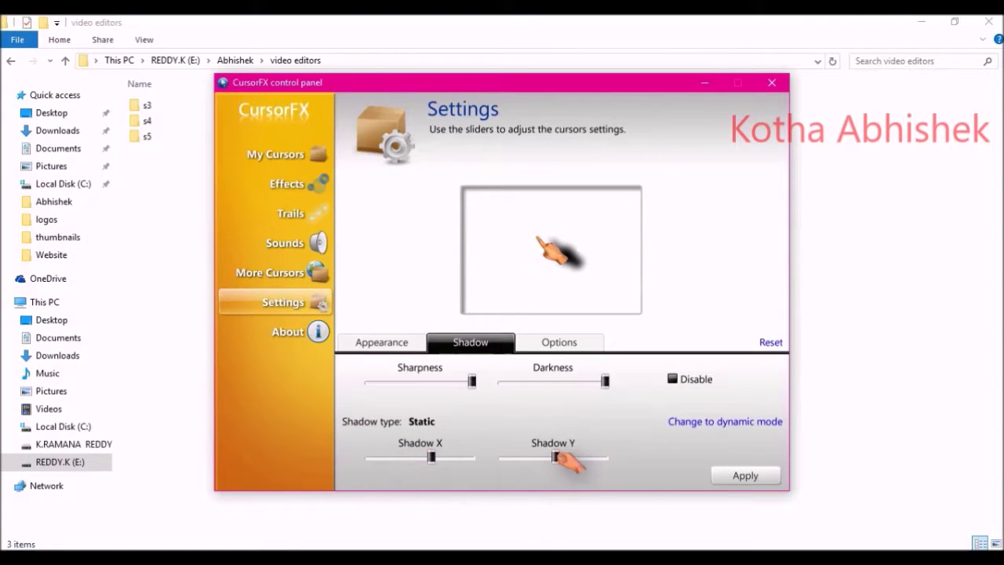
pyautogui.moveTo(557, 457)
pyautogui.mouseDown()
pyautogui.moveTo(578, 458)
pyautogui.moveTo(550, 457)
pyautogui.moveTo(562, 458)
pyautogui.mouseUp()
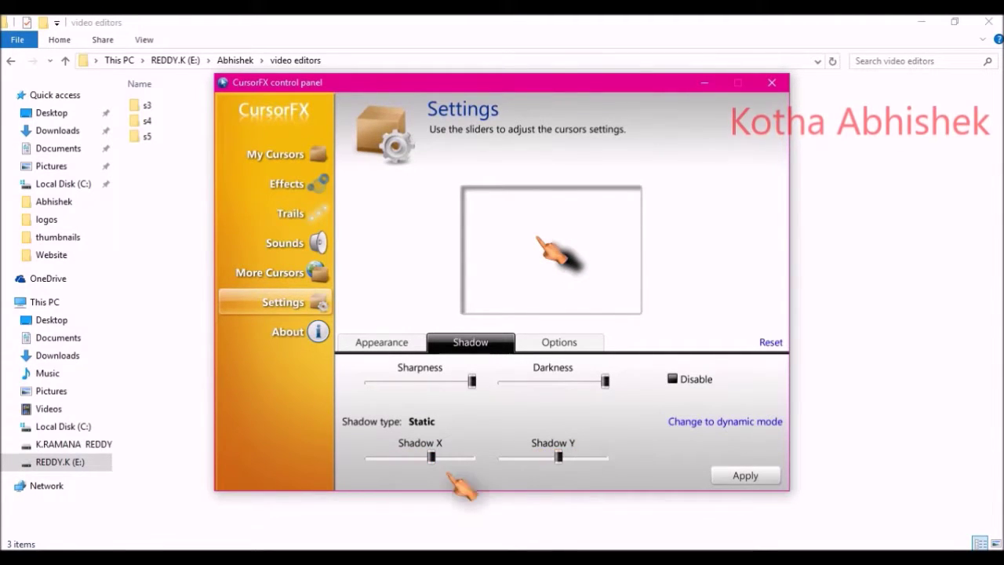
pyautogui.moveTo(431, 457); pyautogui.dragTo(423, 457)
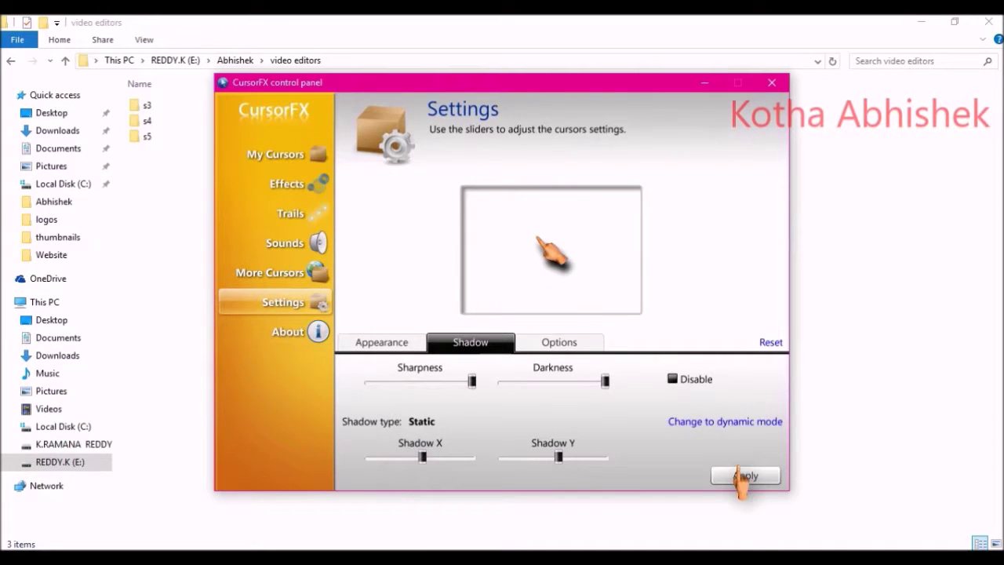
# - Look over the cursor's Options settings and the CursorFX About page
pyautogui.click(560, 345)
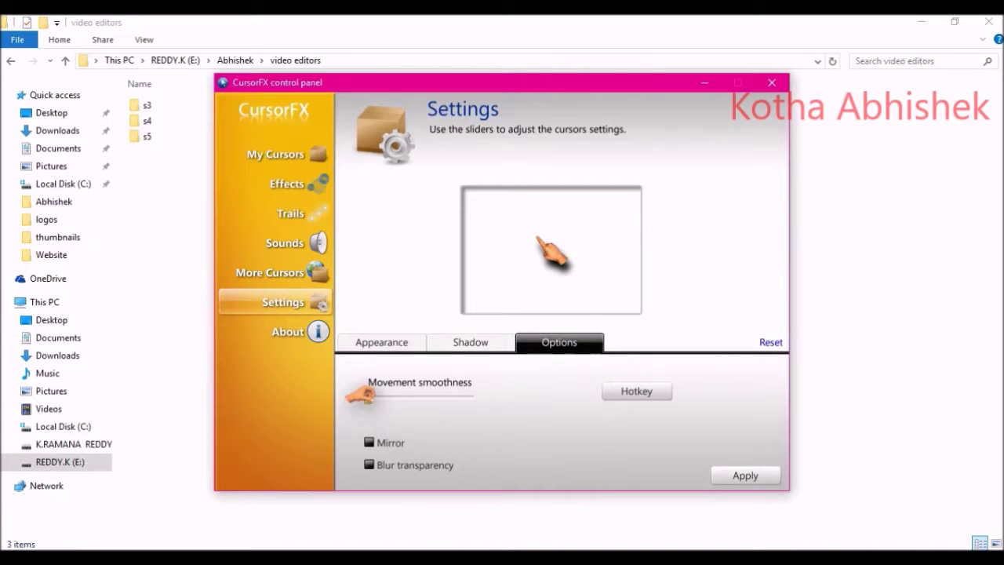
pyautogui.click(284, 302)
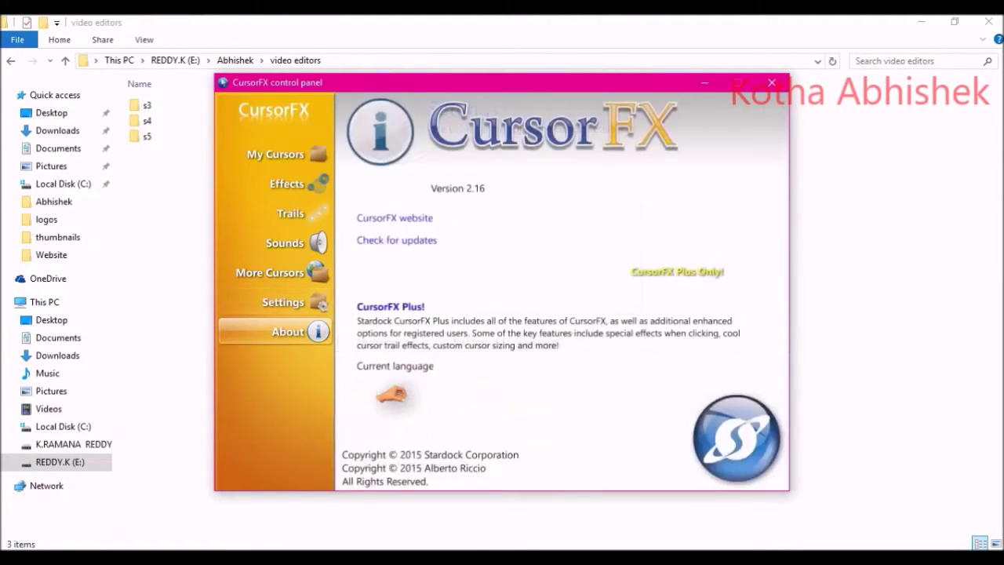
pyautogui.click(280, 308)
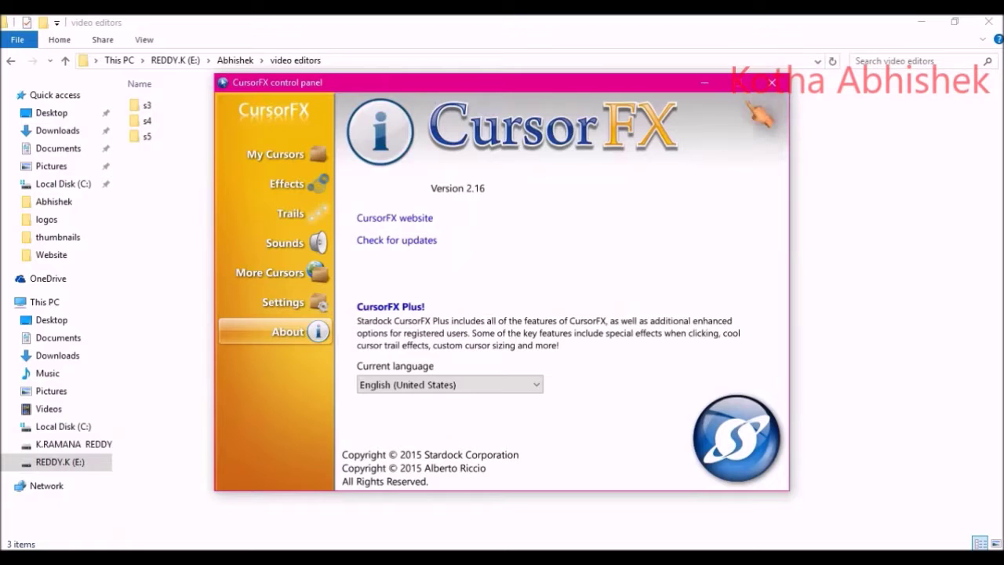
# - Open the Hand theme from the cursor themes in the theme editor, view its Handwriting cursor properties, and close the editor
pyautogui.click(284, 154)
pyautogui.scroll(3, 540, 300)
pyautogui.scroll(1, 504, 396)
pyautogui.scroll(-1, 504, 392)
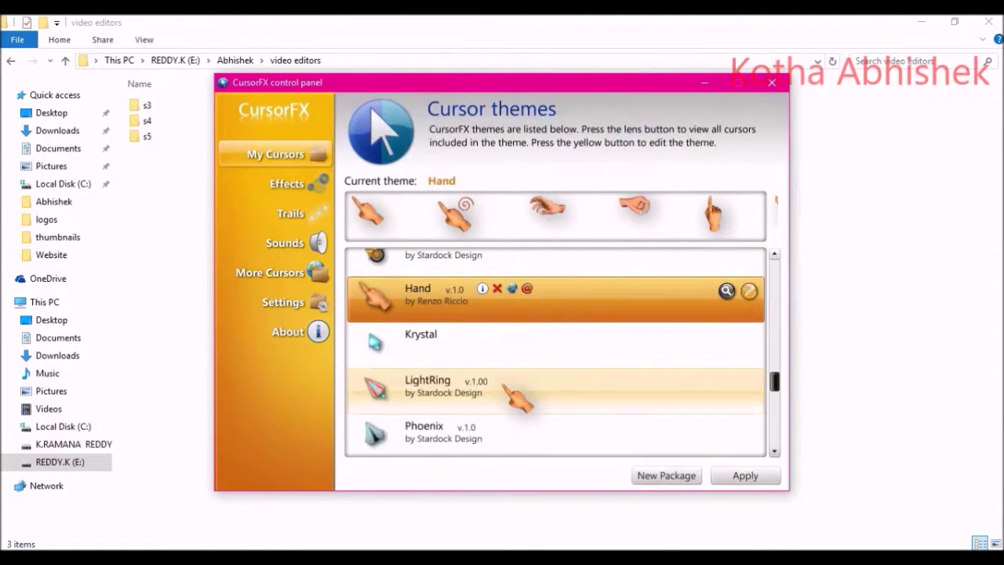
pyautogui.click(749, 291)
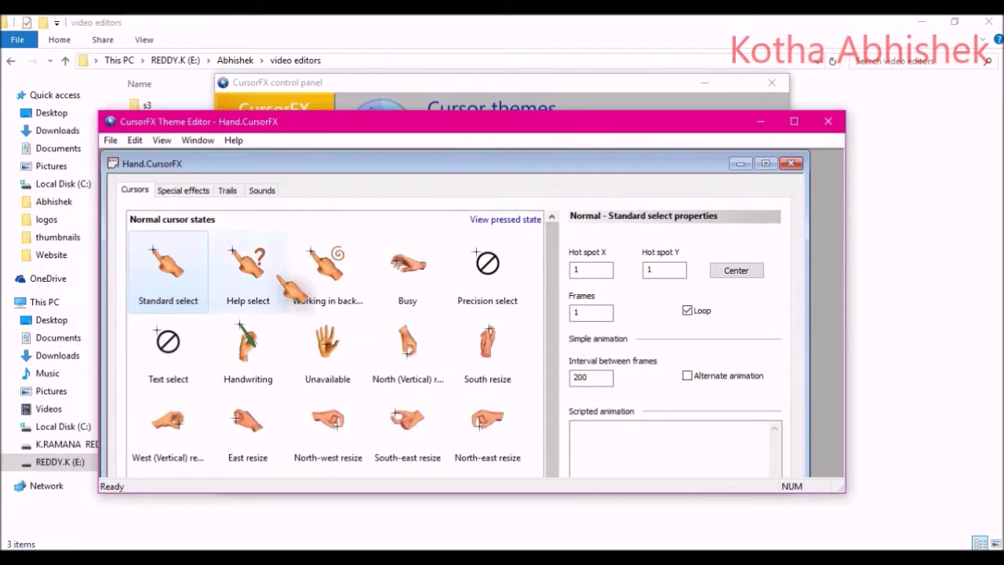
pyautogui.click(253, 345)
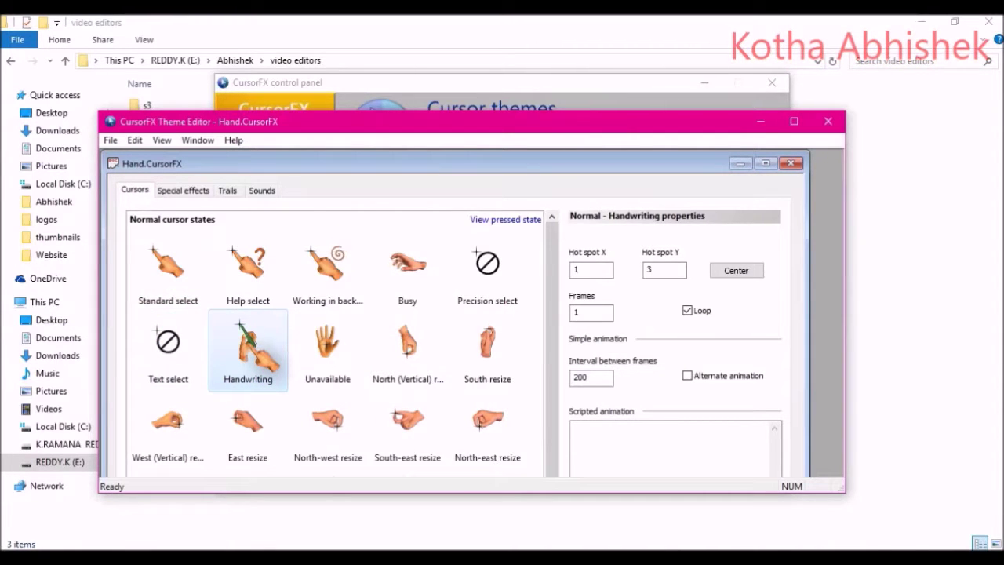
pyautogui.click(791, 163)
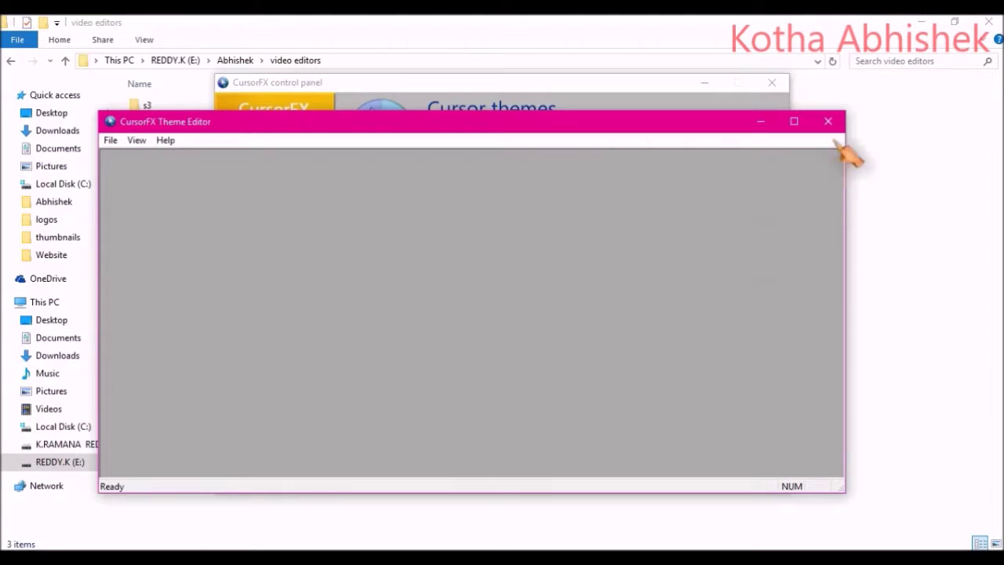
pyautogui.click(827, 121)
# - Apply the Hand cursor theme with the adjusted shadow and close the CursorFX control panel
pyautogui.scroll(2, 624, 337)
pyautogui.scroll(-3, 625, 337)
pyautogui.scroll(1, 622, 369)
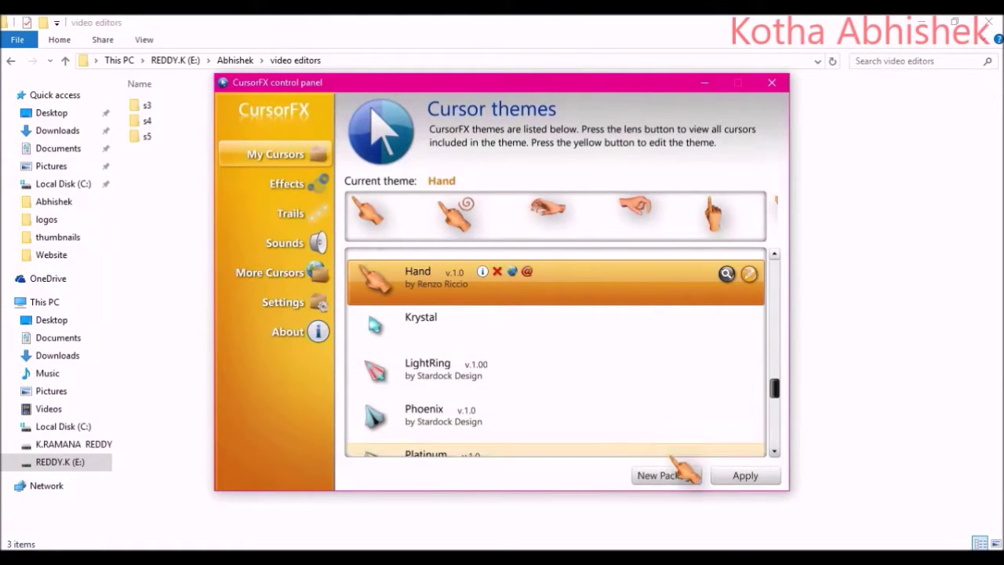
pyautogui.click(742, 476)
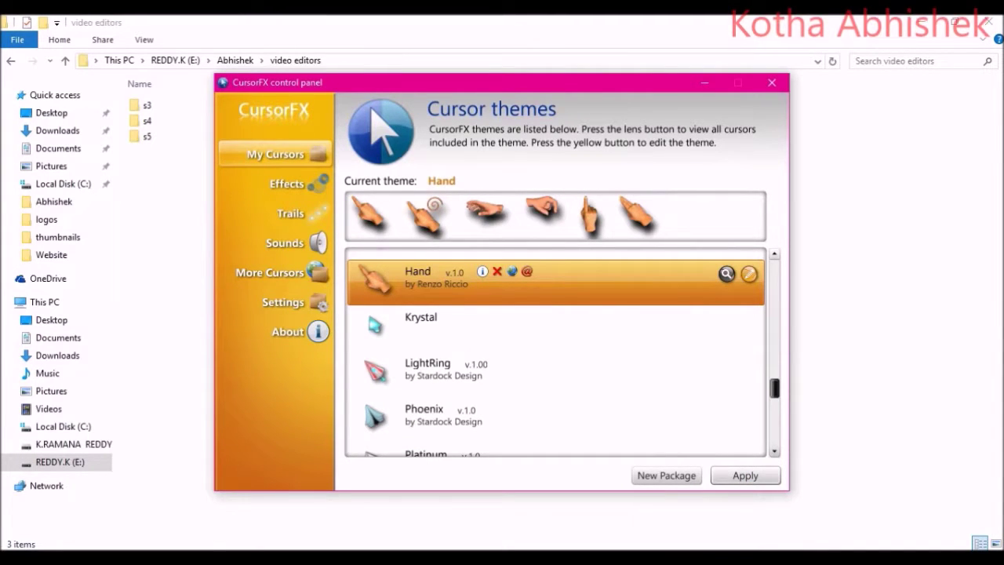
pyautogui.click(771, 82)
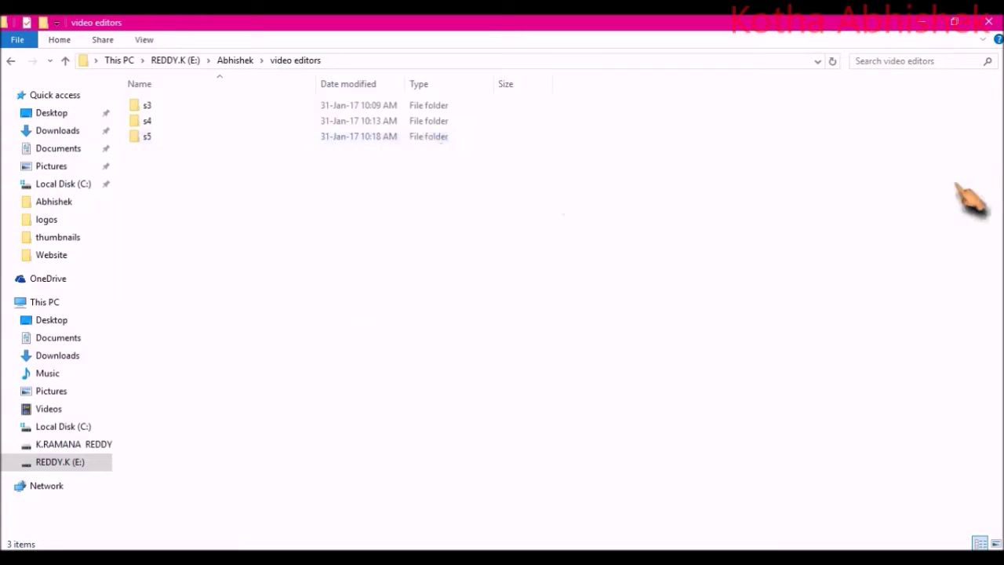
# - Close the video editors folder window and refresh the desktop twice to try out the Hand pointer
pyautogui.click(989, 22)
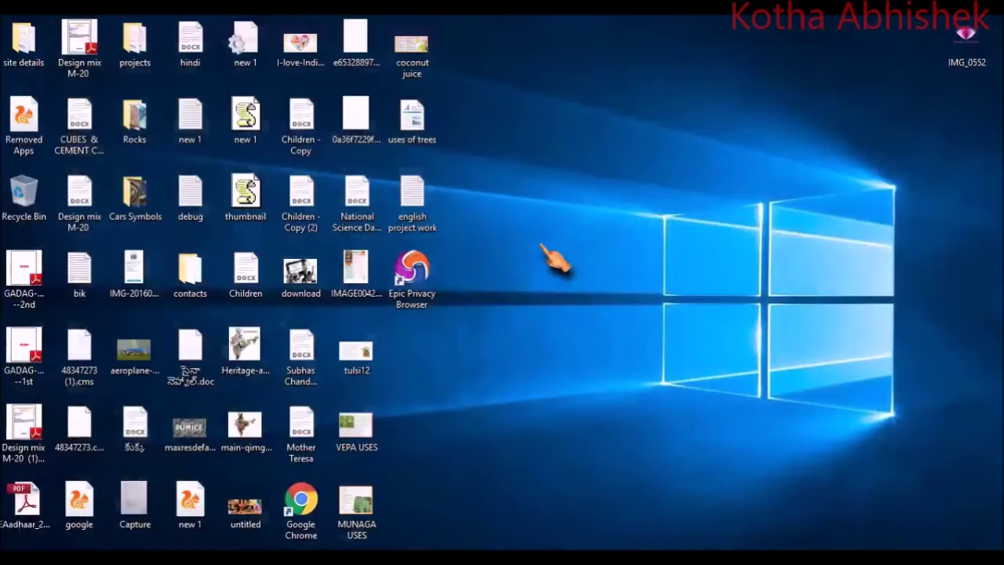
pyautogui.rightClick(540, 248)
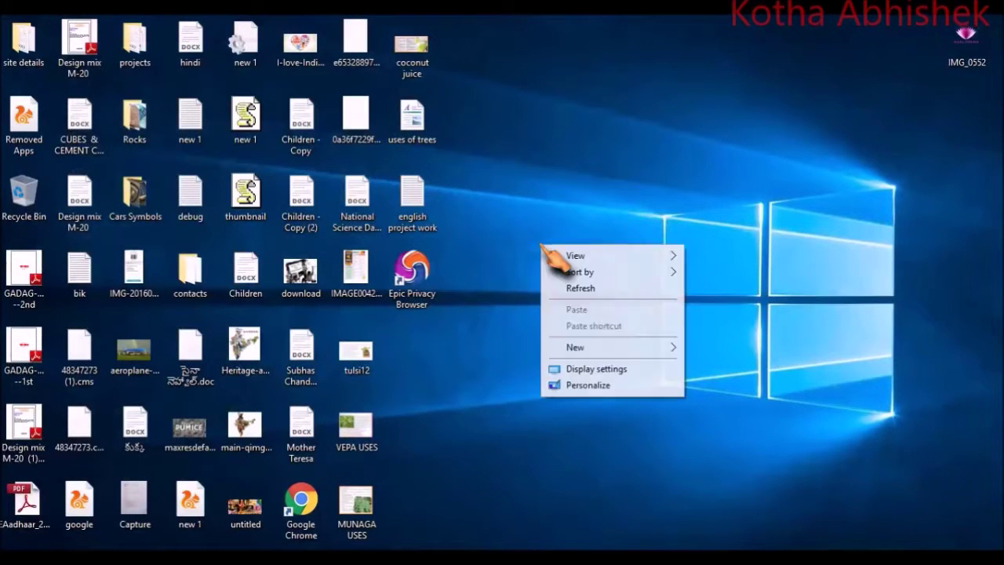
pyautogui.click(560, 288)
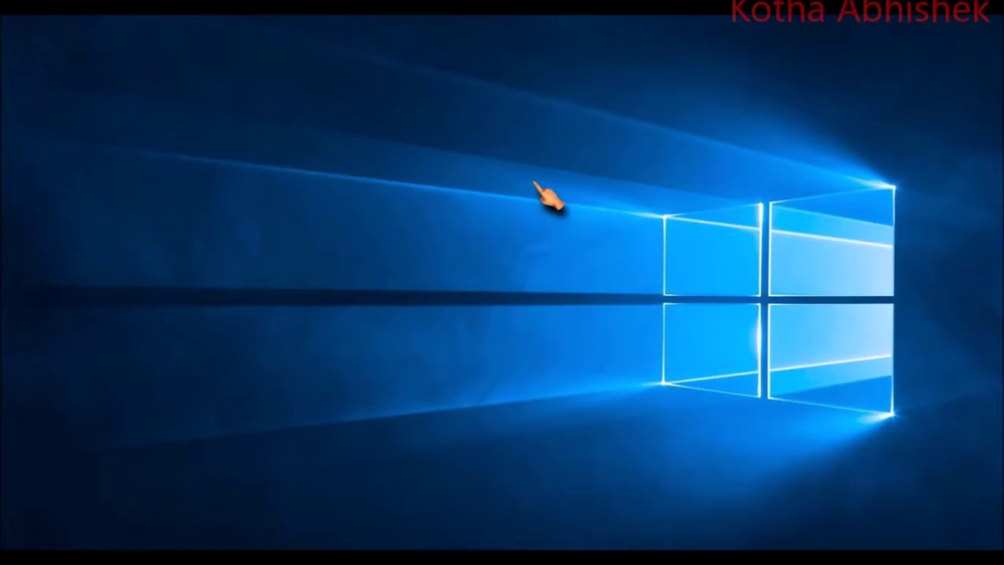
pyautogui.rightClick(534, 184)
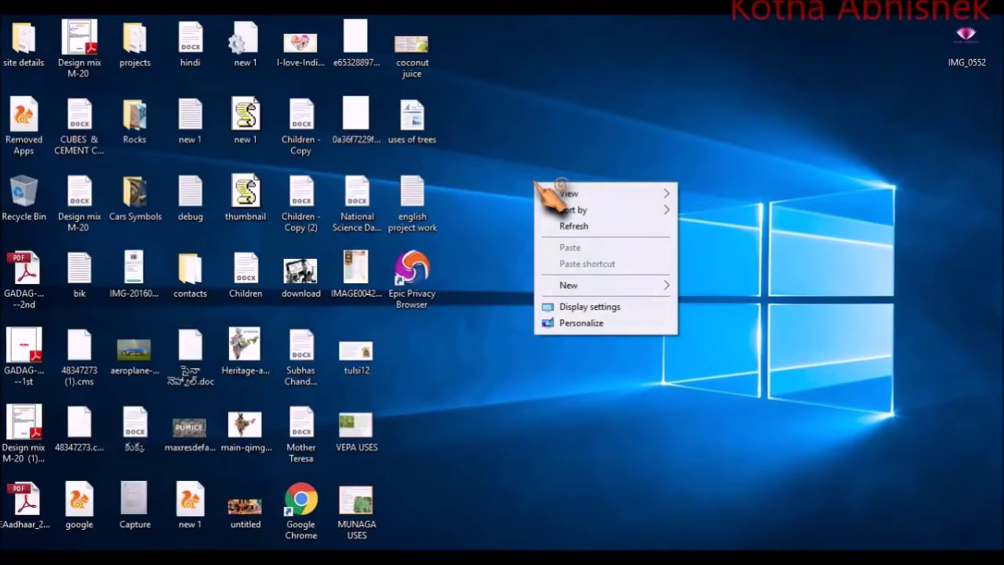
pyautogui.click(574, 226)
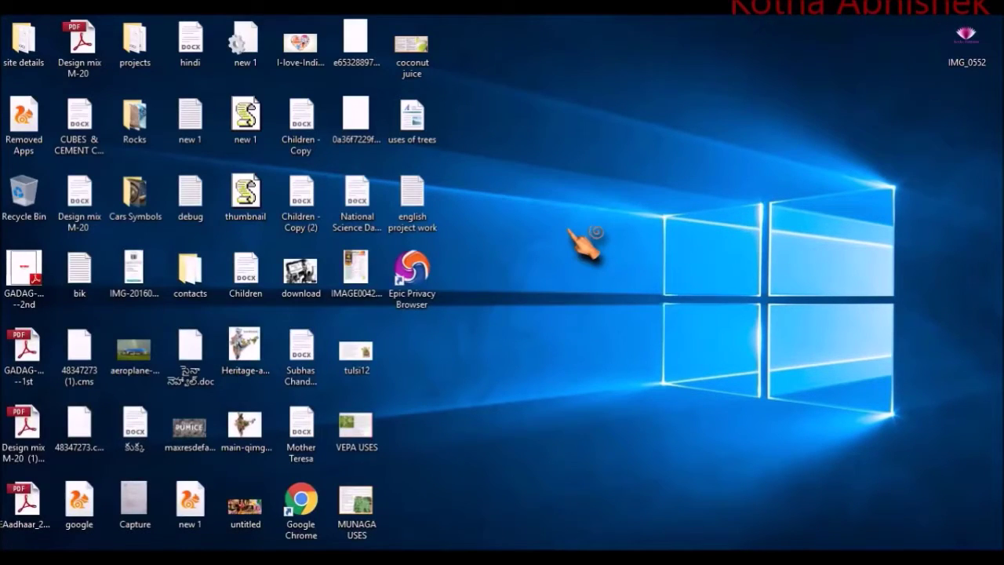